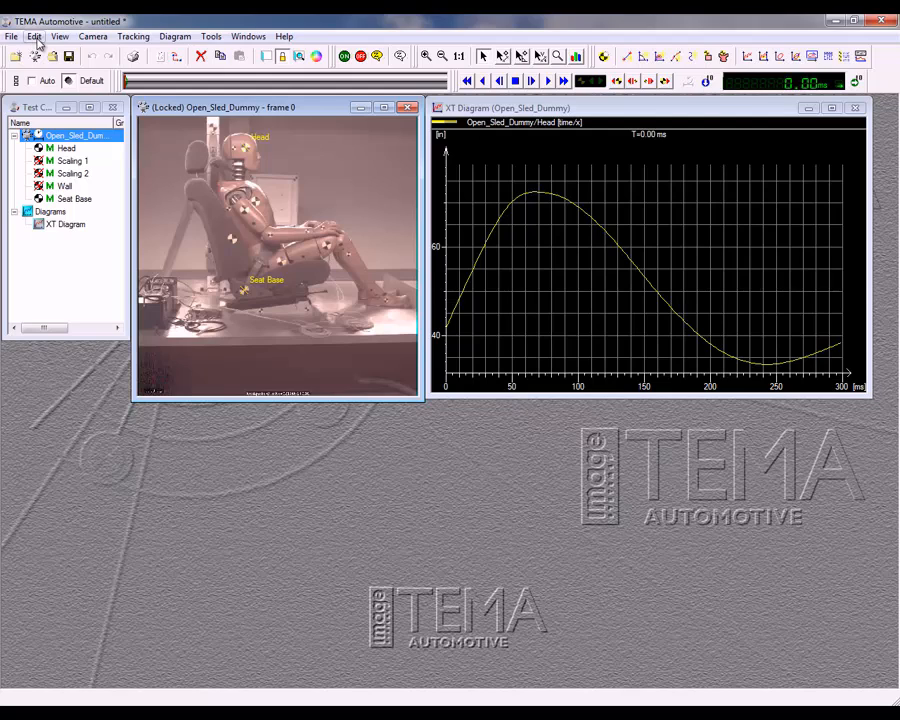
# - Add a standard coordinate system named Wall to the Open_Sled_Dummy view
pyautogui.click(35, 37)
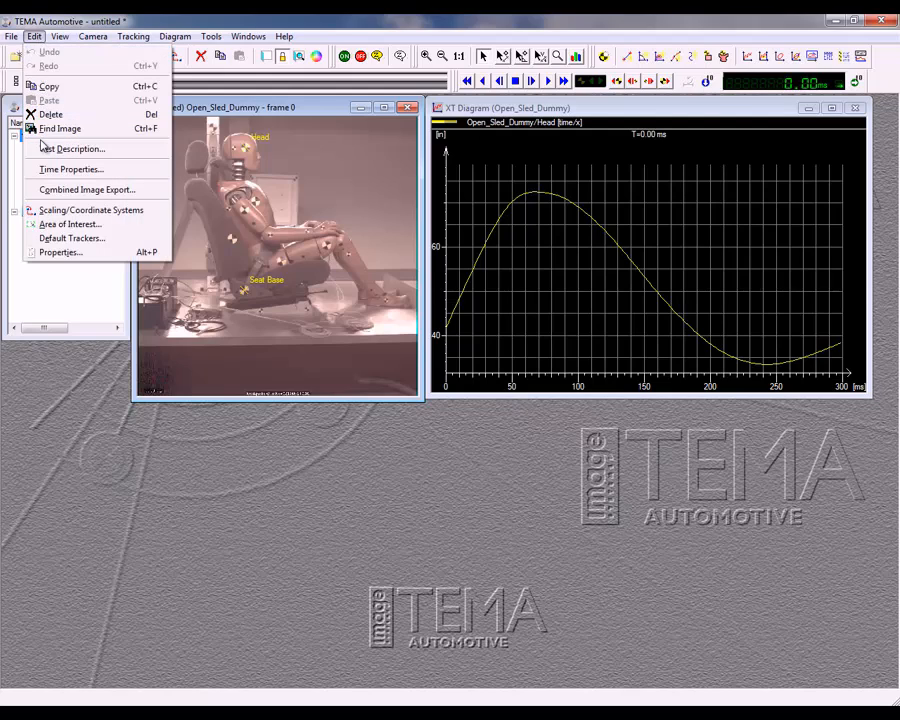
pyautogui.click(47, 210)
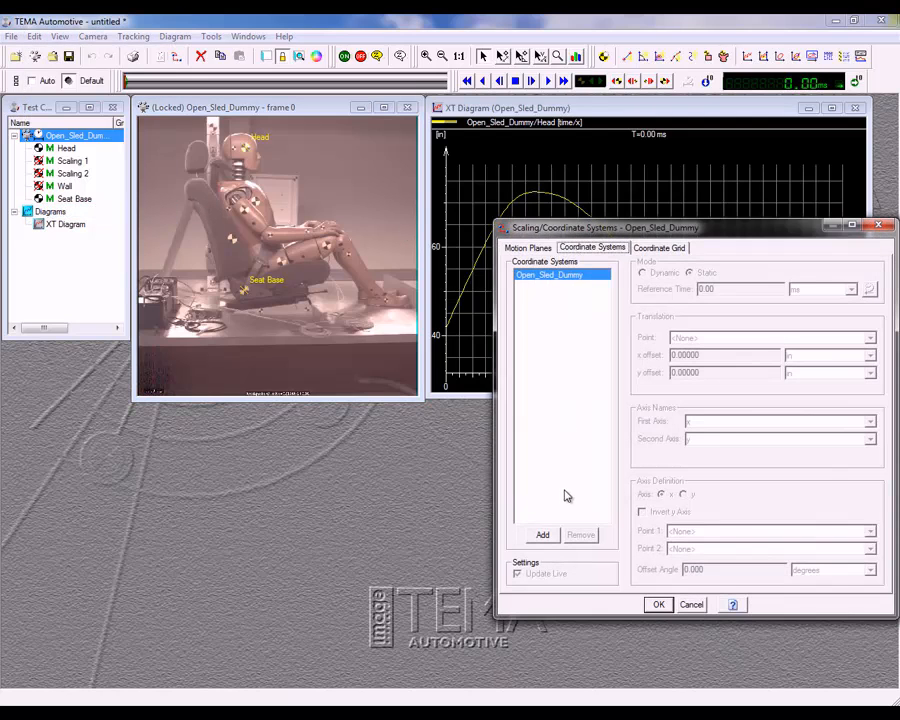
pyautogui.click(543, 537)
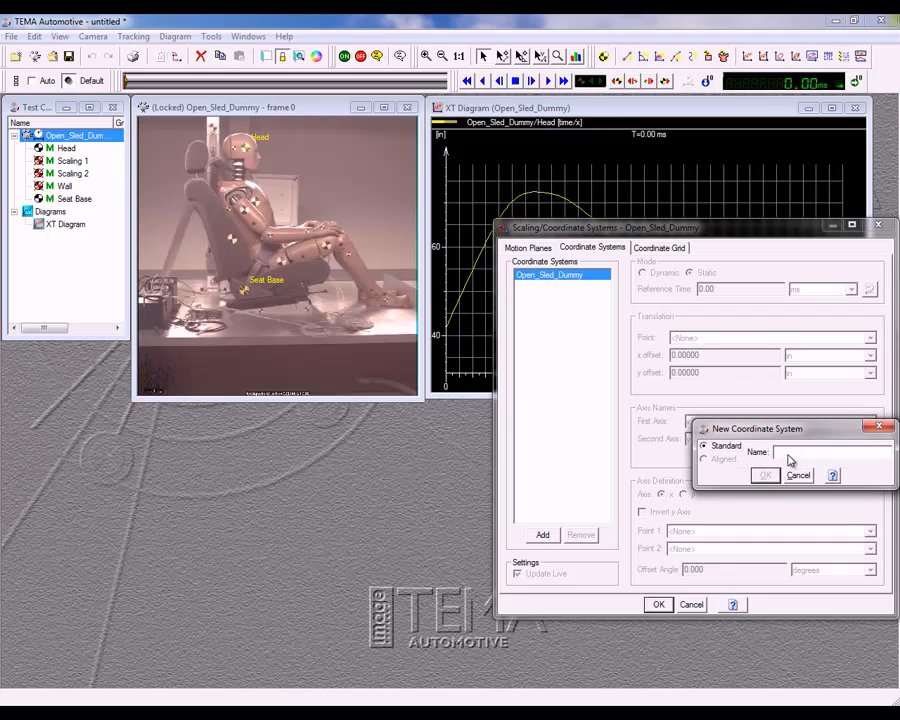
pyautogui.write('Wall')
pyautogui.click(765, 476)
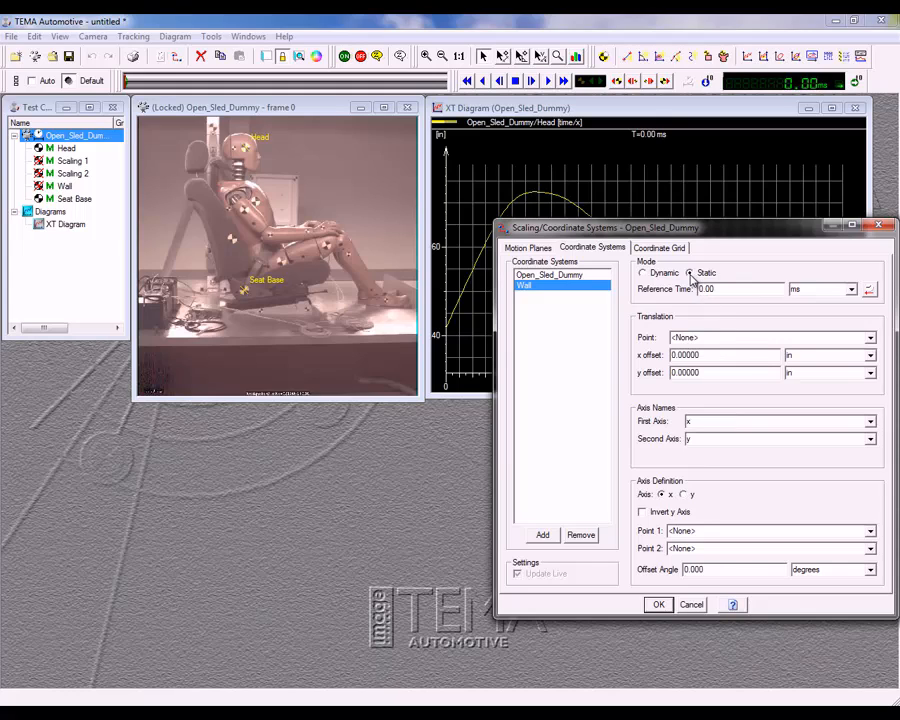
# - Set the Wall system's static reference time to the current time and its translation point to Wall, and apply the settings
pyautogui.click(869, 291)
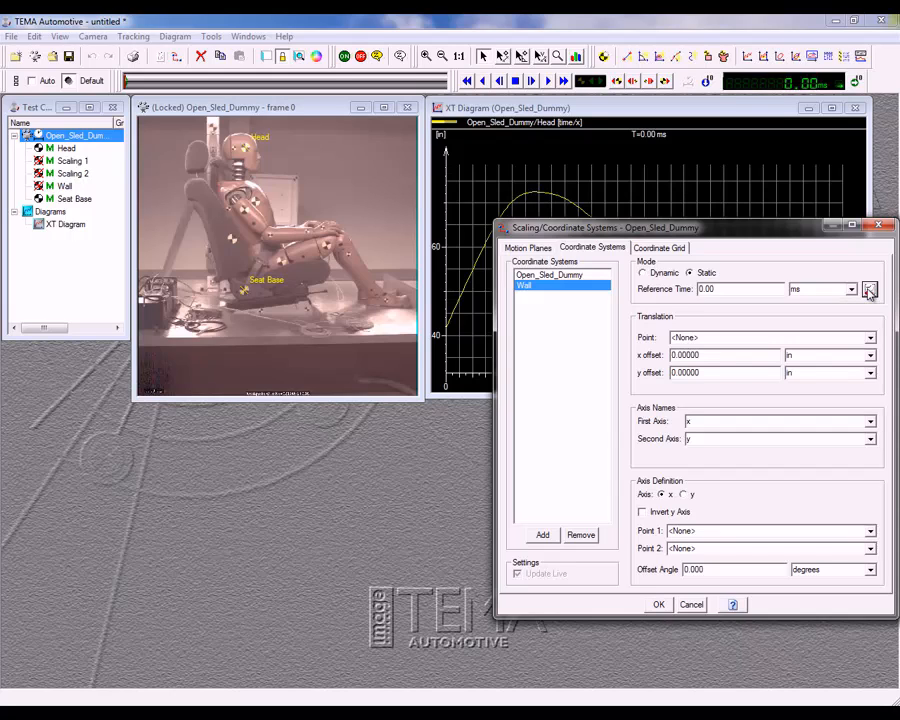
pyautogui.click(871, 341)
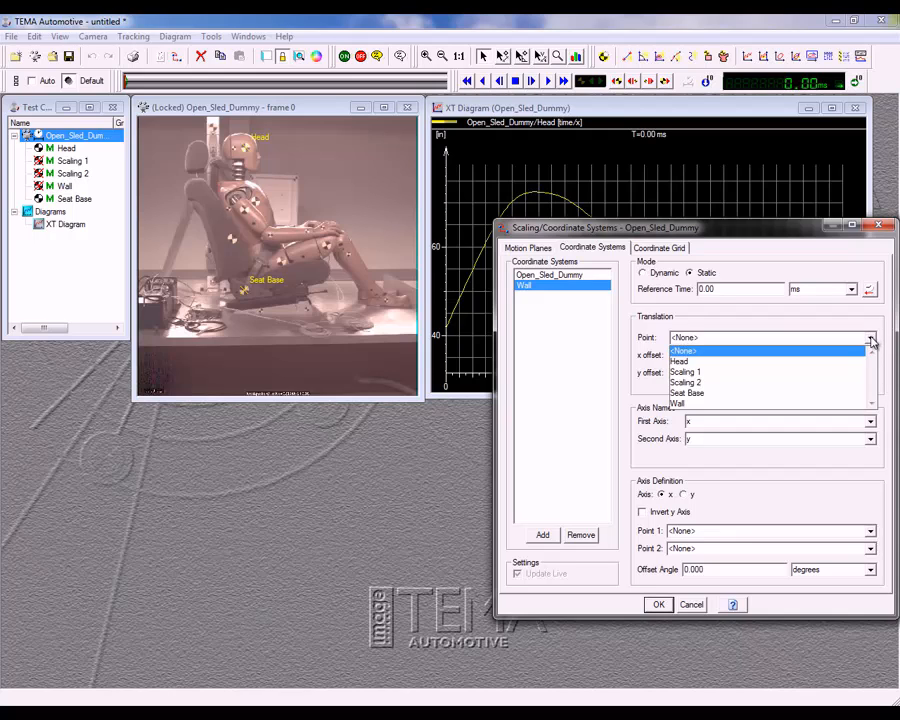
pyautogui.click(855, 405)
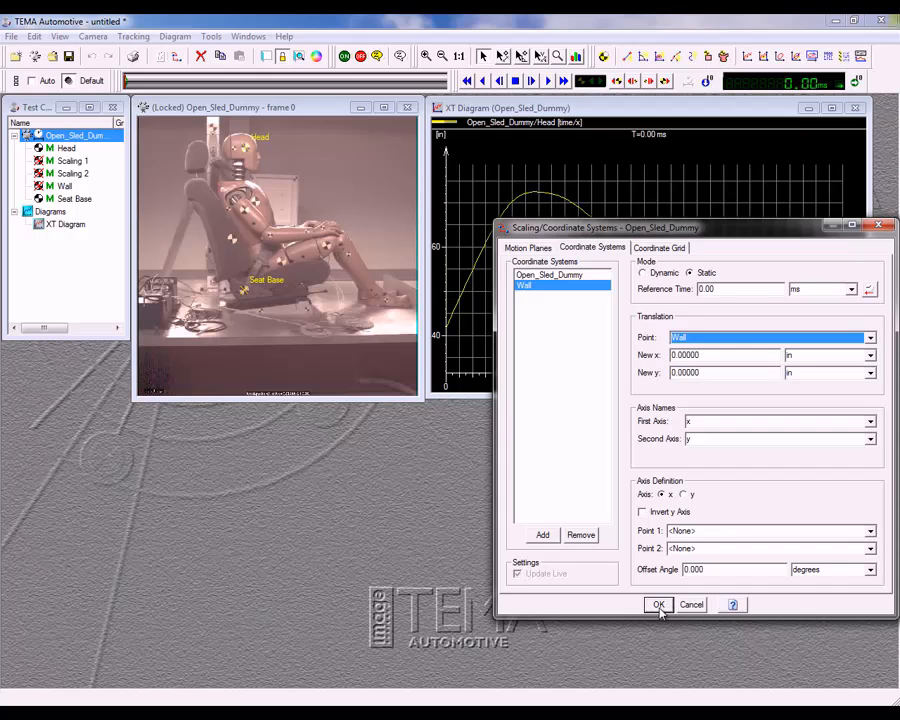
pyautogui.click(659, 606)
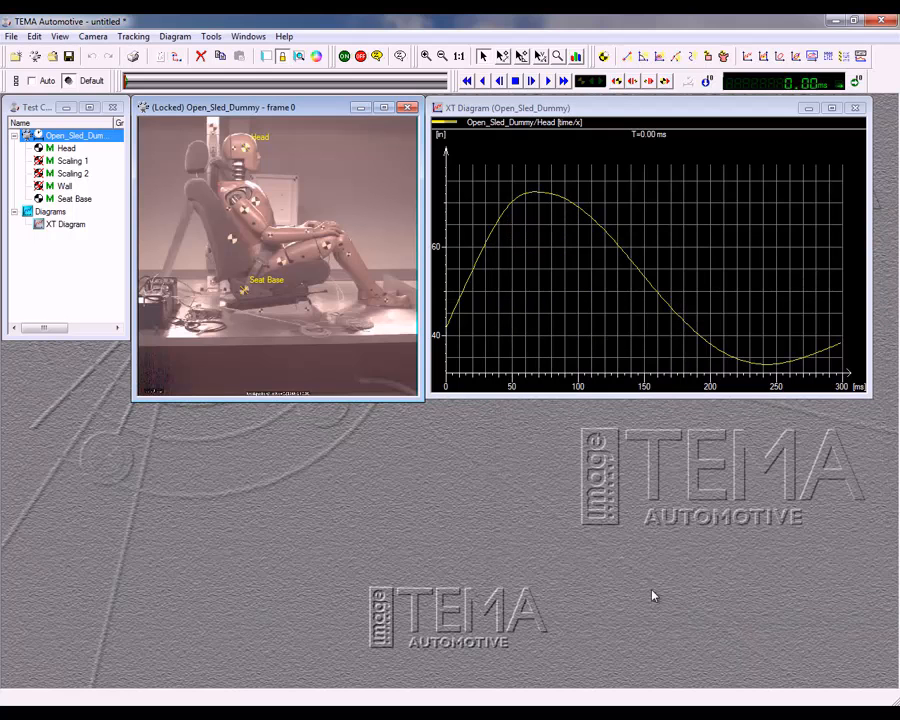
# - Set the XT diagram's coordinate system to Wall and apply it
pyautogui.rightClick(605, 312)
pyautogui.click(612, 316)
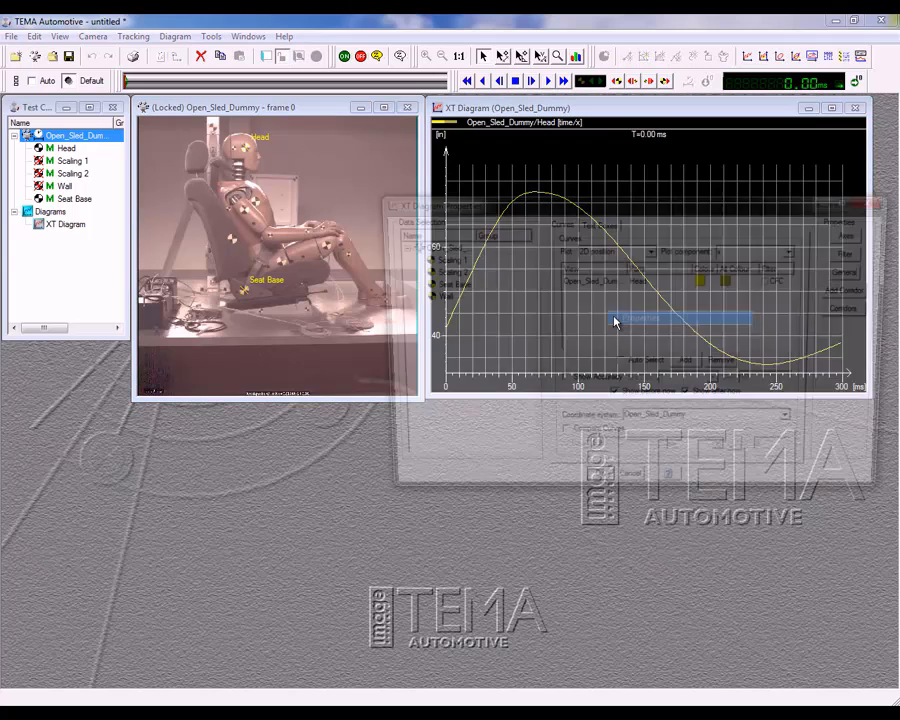
pyautogui.moveTo(641, 204); pyautogui.dragTo(434, 380)
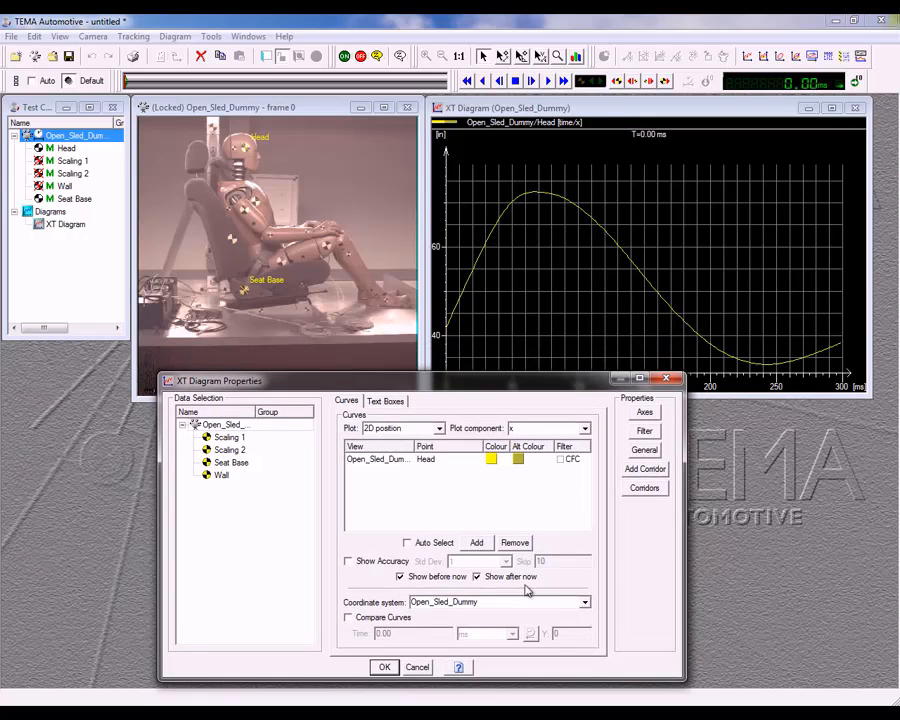
pyautogui.click(585, 602)
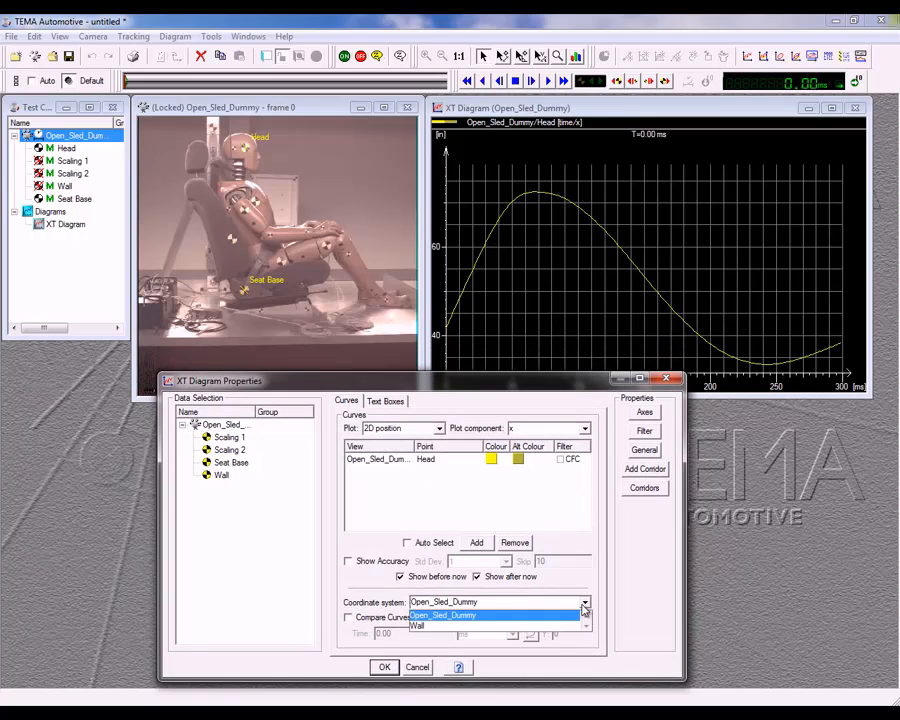
pyautogui.click(567, 627)
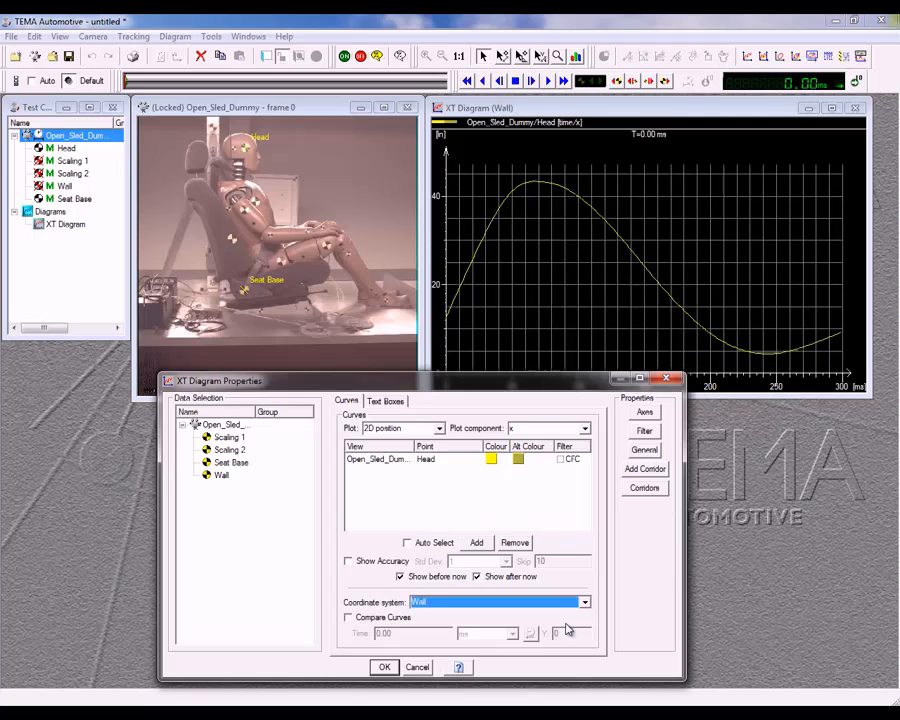
pyautogui.click(383, 666)
# - Create a new Time Table for the tracked data
pyautogui.click(176, 37)
pyautogui.moveTo(184, 55)
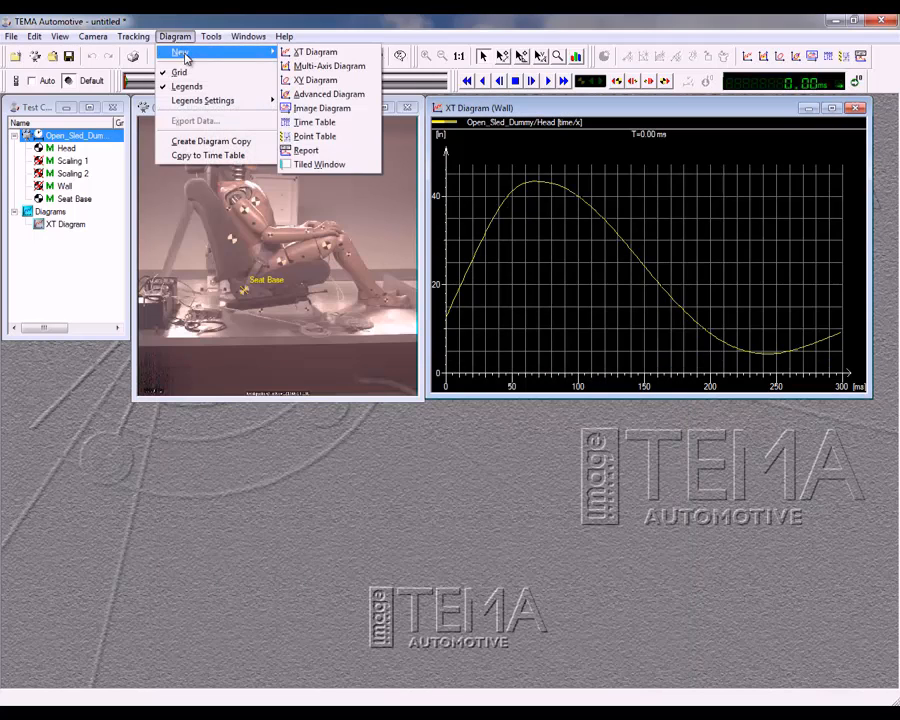
pyautogui.click(303, 122)
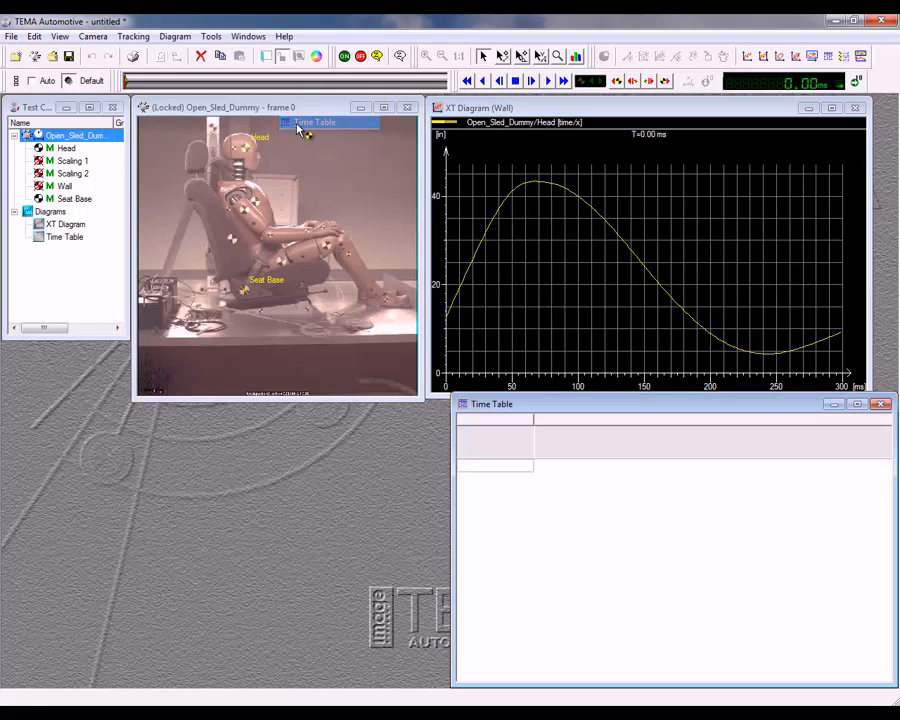
# - Add the Head point's position in all coordinate systems as columns of the time table
pyautogui.rightClick(566, 541)
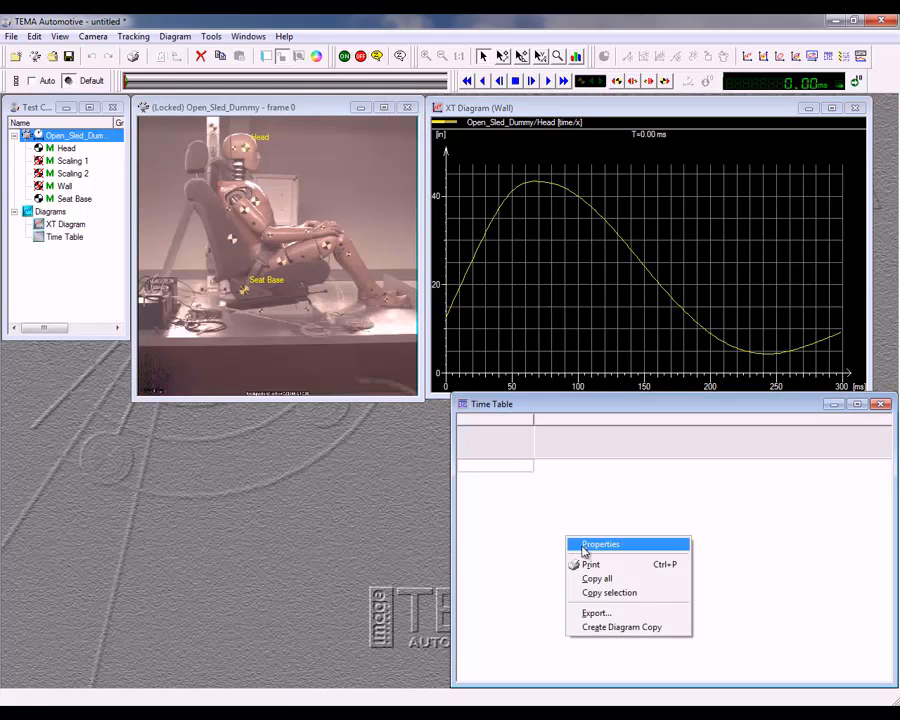
pyautogui.click(568, 543)
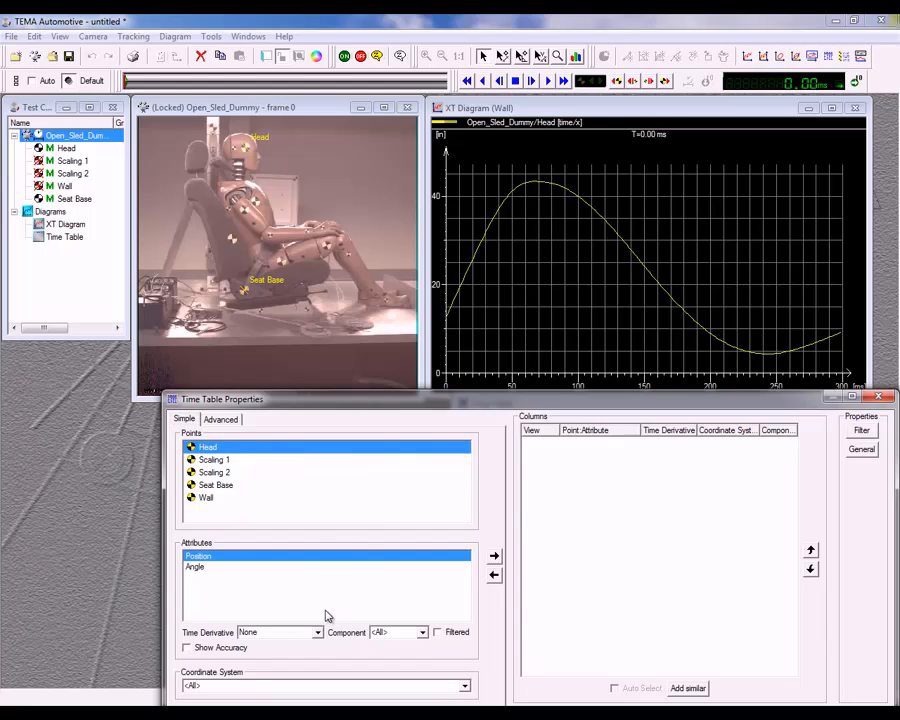
pyautogui.click(465, 686)
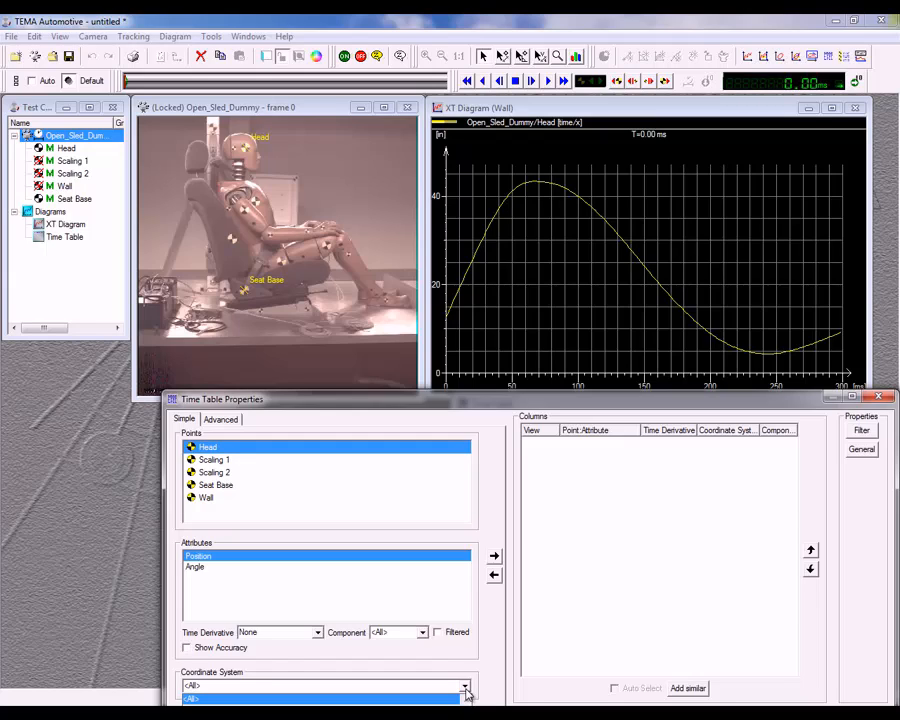
pyautogui.click(465, 690)
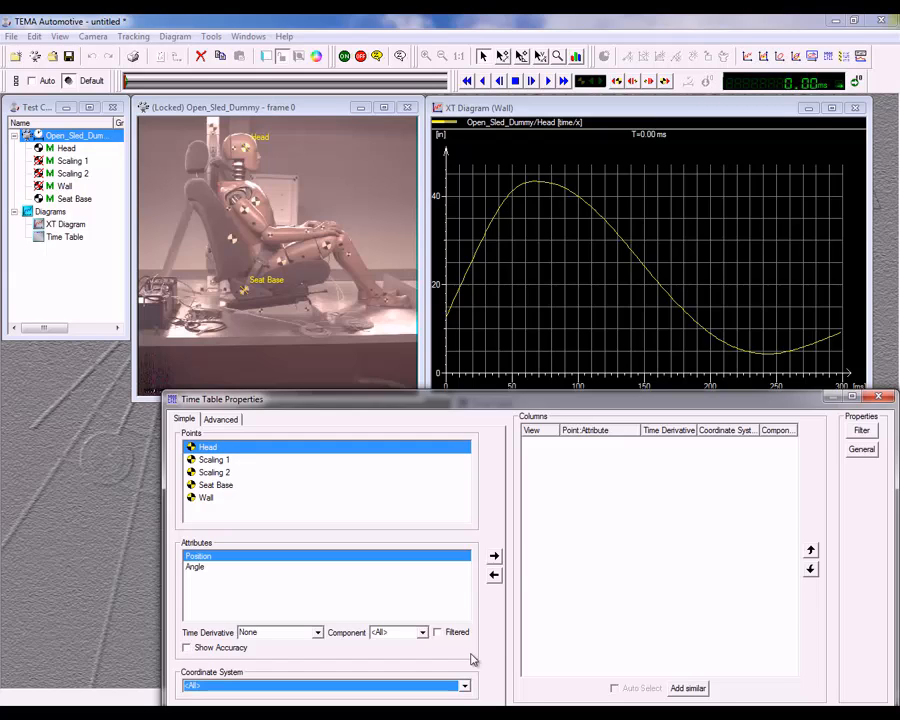
pyautogui.click(494, 558)
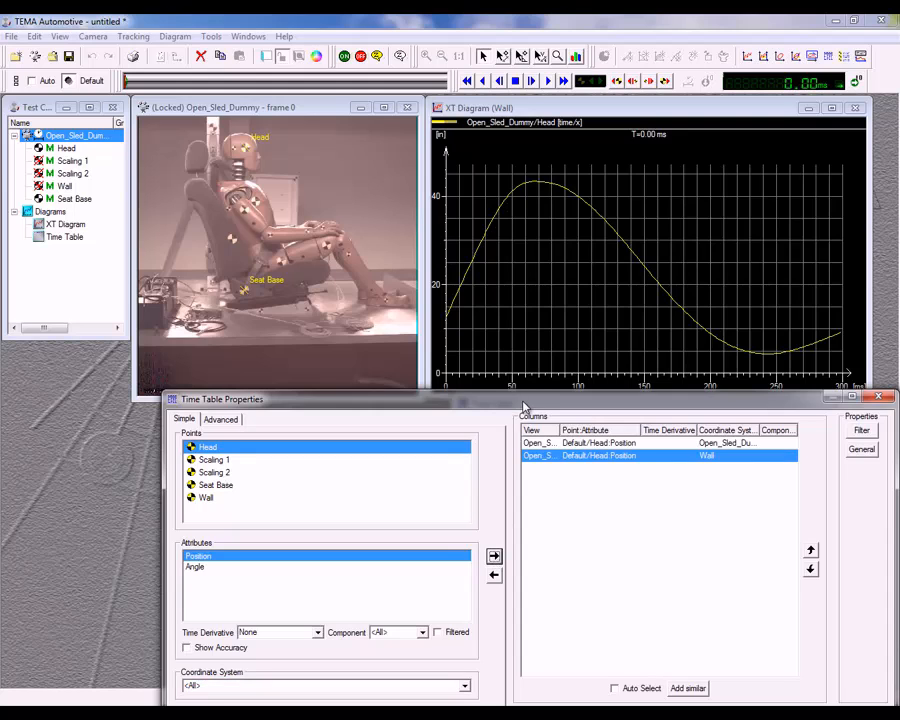
pyautogui.moveTo(523, 401); pyautogui.dragTo(527, 339)
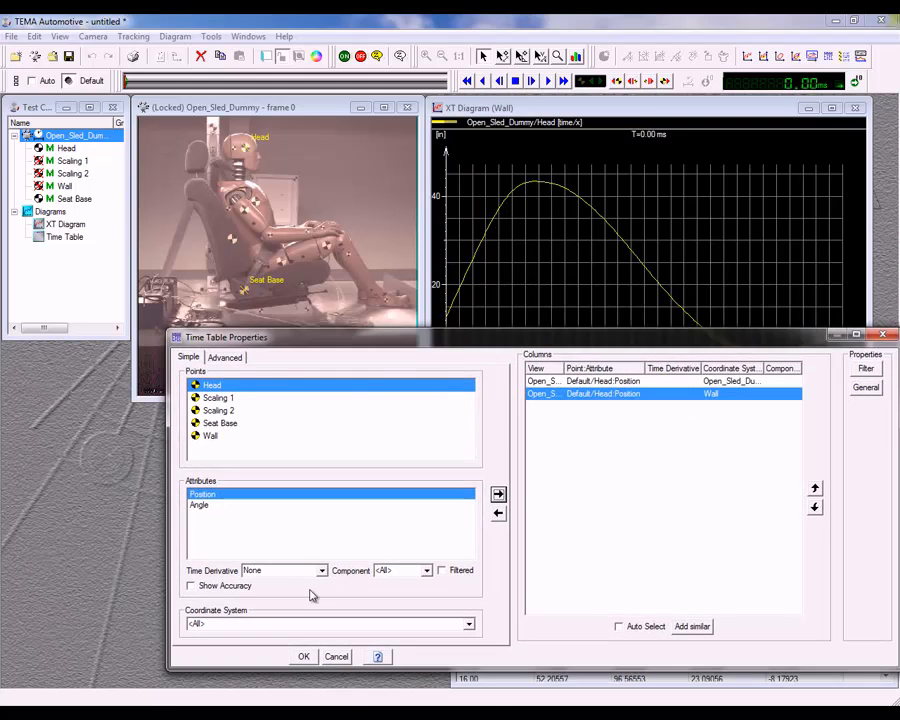
pyautogui.click(303, 656)
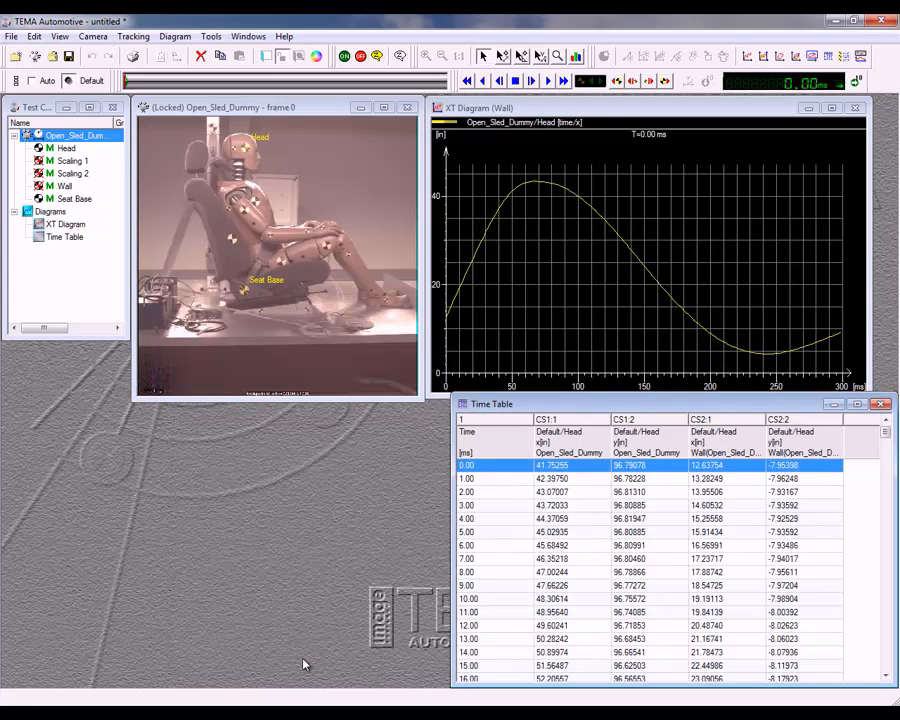
# - Add a standard coordinate system named Seat Base to the Open_Sled_Dummy view
pyautogui.click(34, 36)
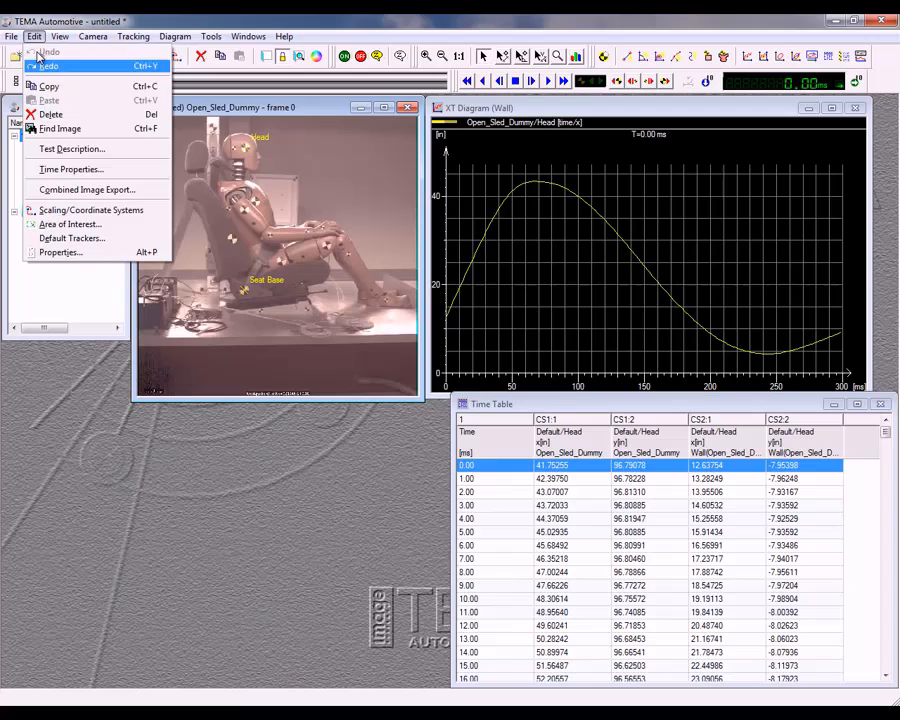
pyautogui.click(62, 207)
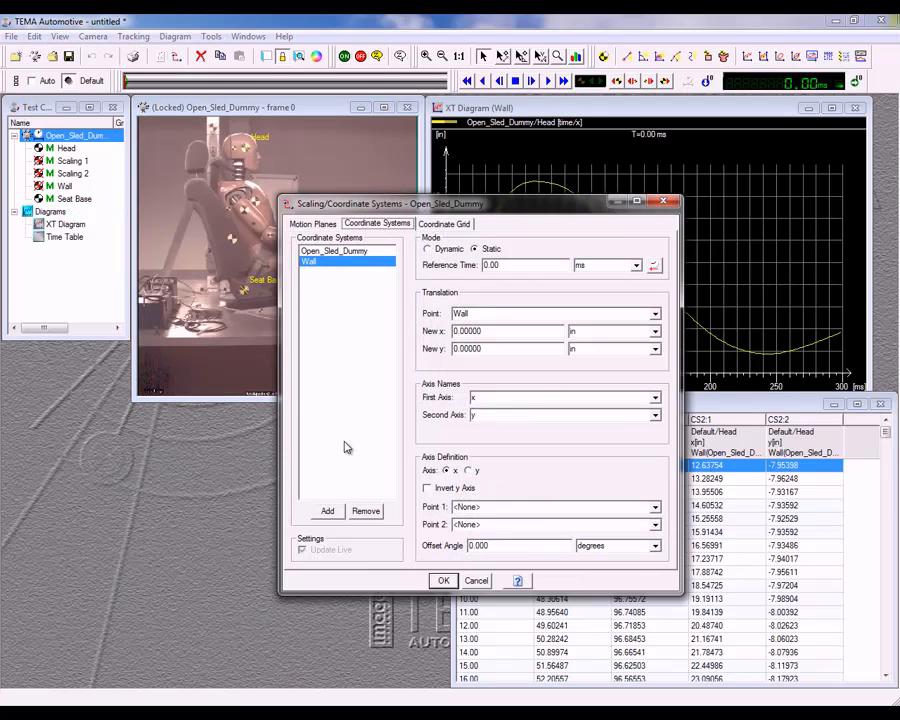
pyautogui.click(328, 512)
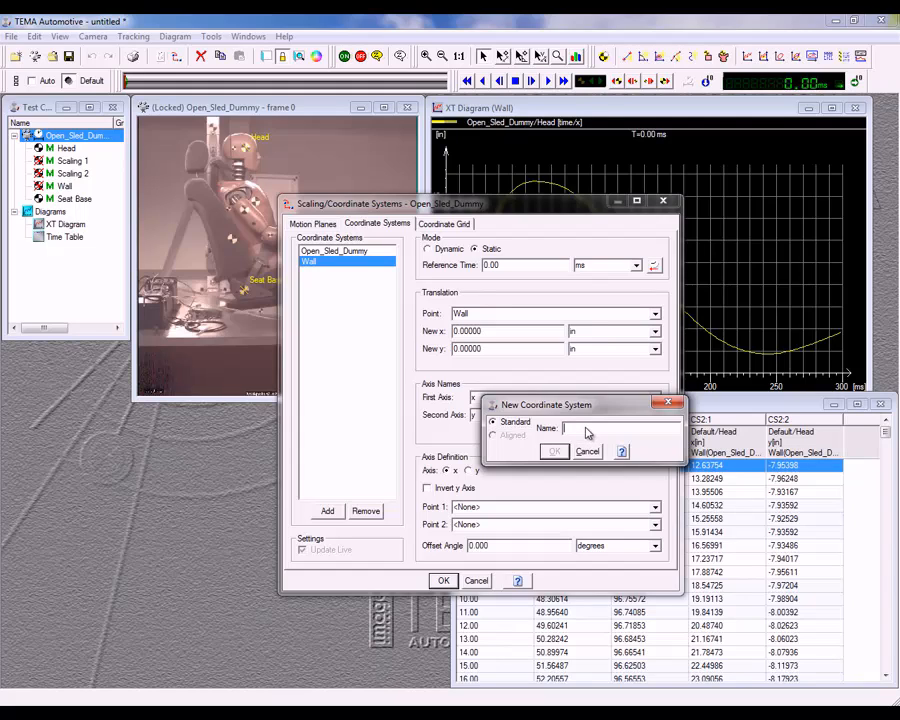
pyautogui.write('Seat Base')
pyautogui.click(554, 451)
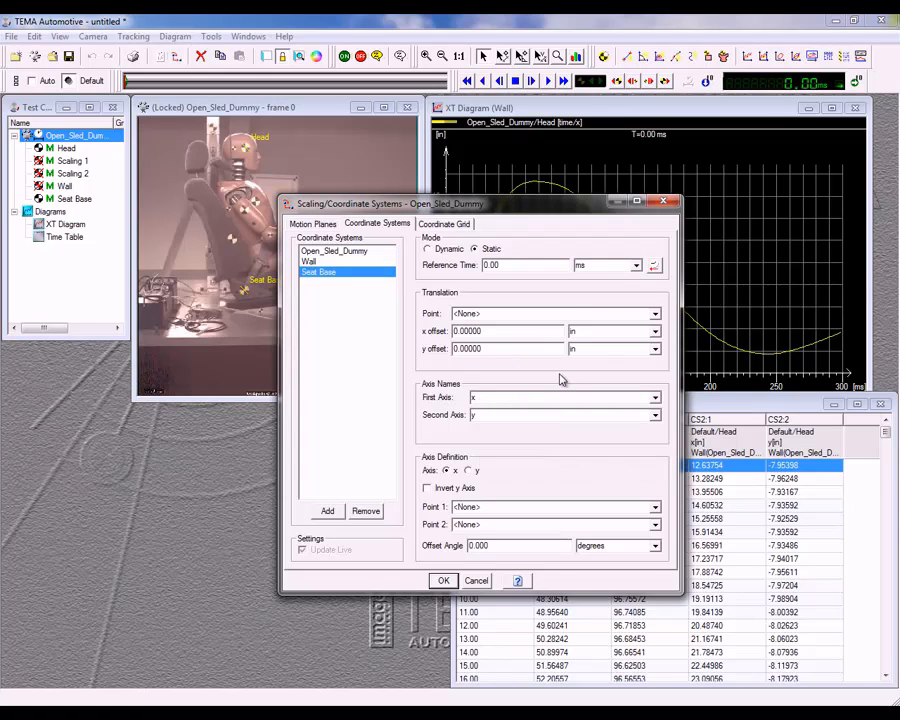
# - Make the Seat Base coordinate system dynamic with the Seat Base point as its translation point, and apply the settings
pyautogui.click(428, 249)
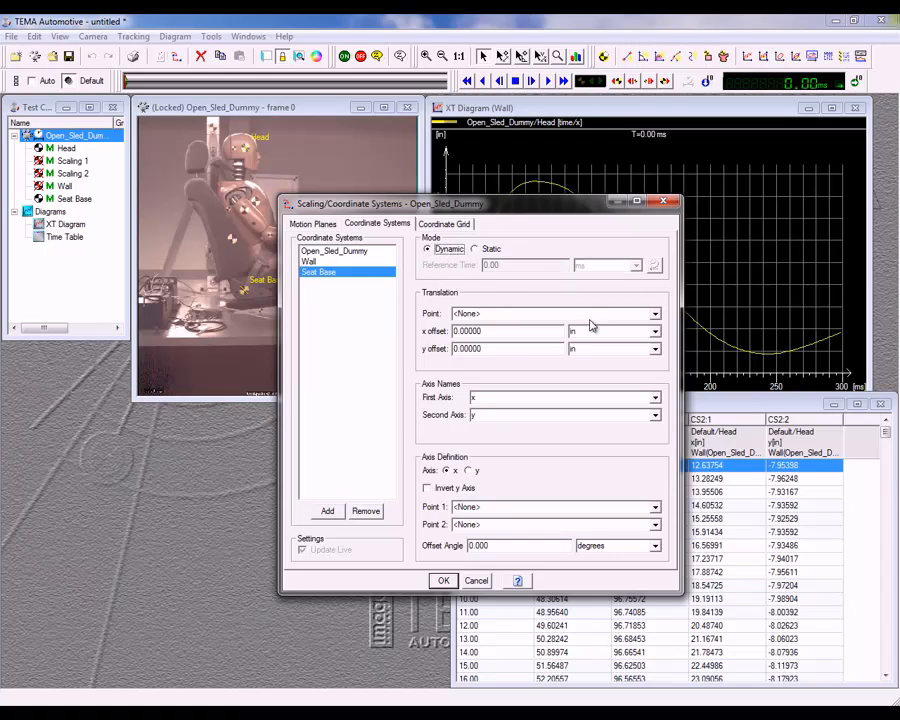
pyautogui.click(655, 315)
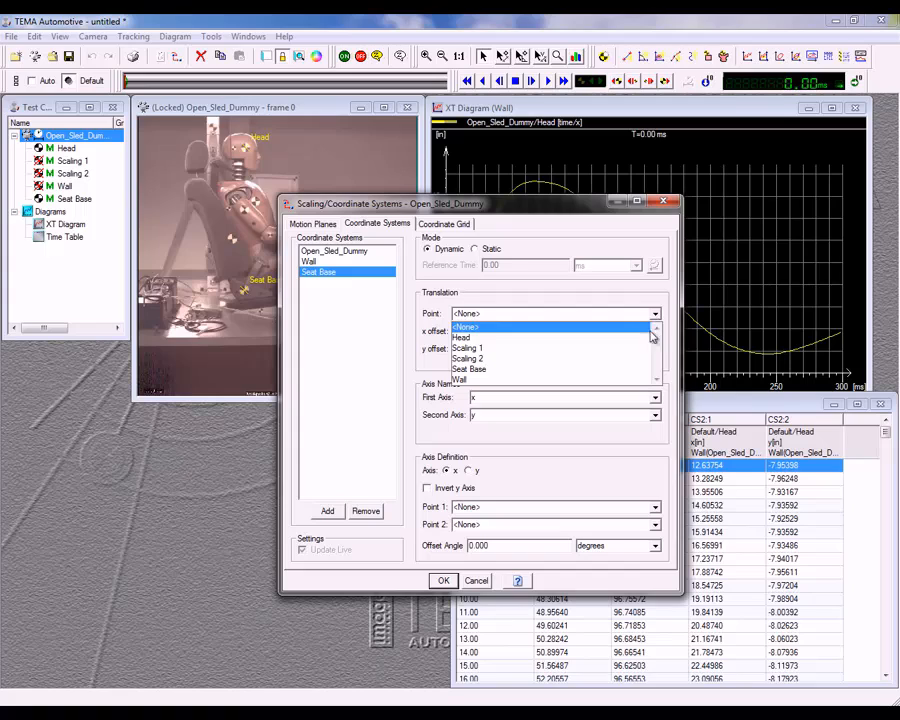
pyautogui.click(626, 370)
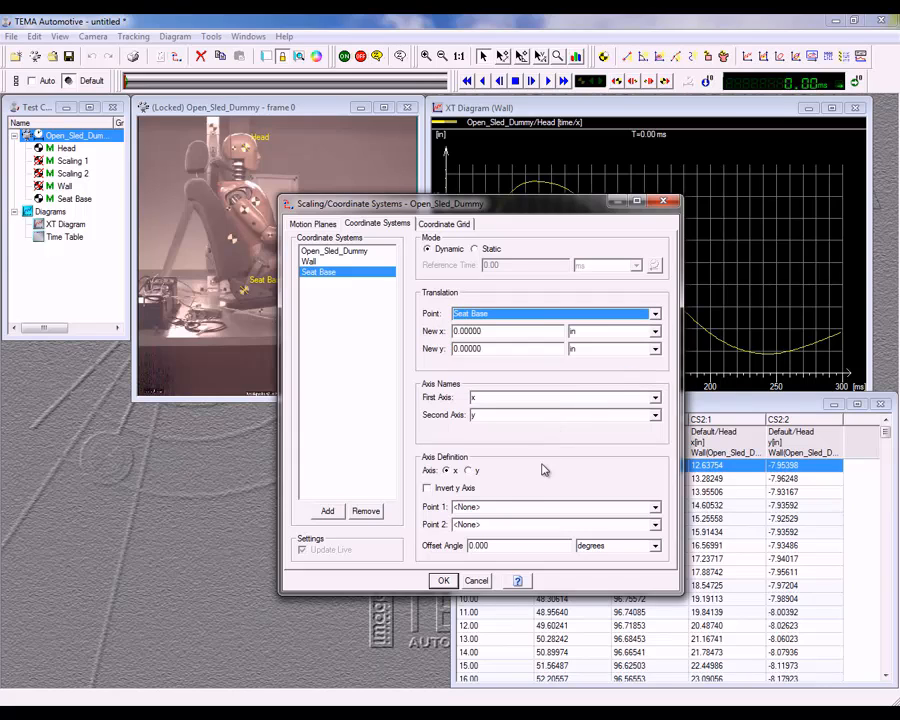
pyautogui.click(443, 583)
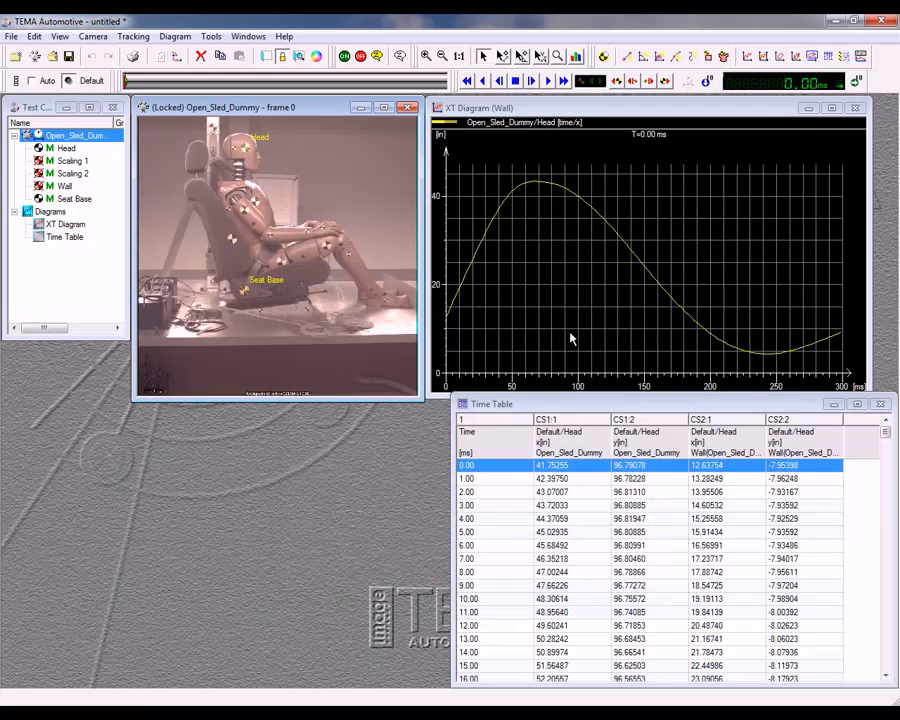
# - Add the Seat Base point as a second curve in the XT diagram
pyautogui.rightClick(582, 308)
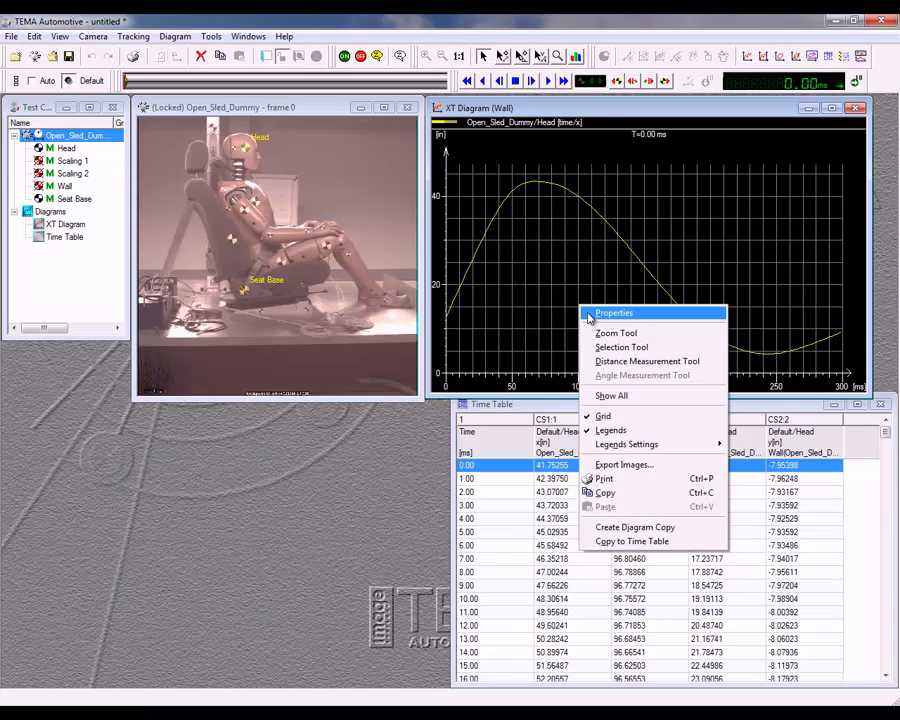
pyautogui.click(612, 313)
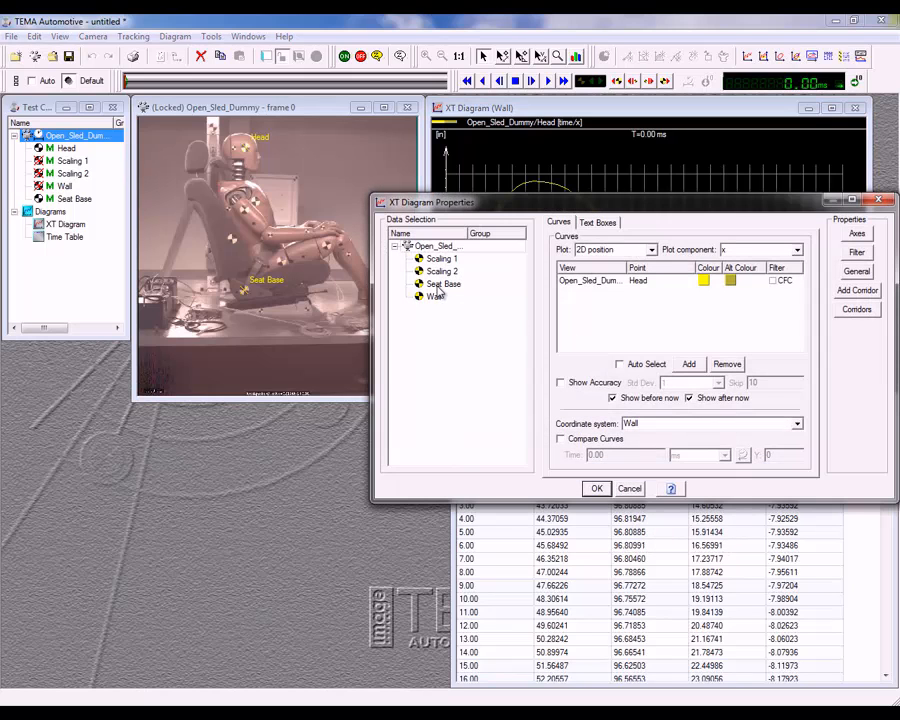
pyautogui.click(440, 285)
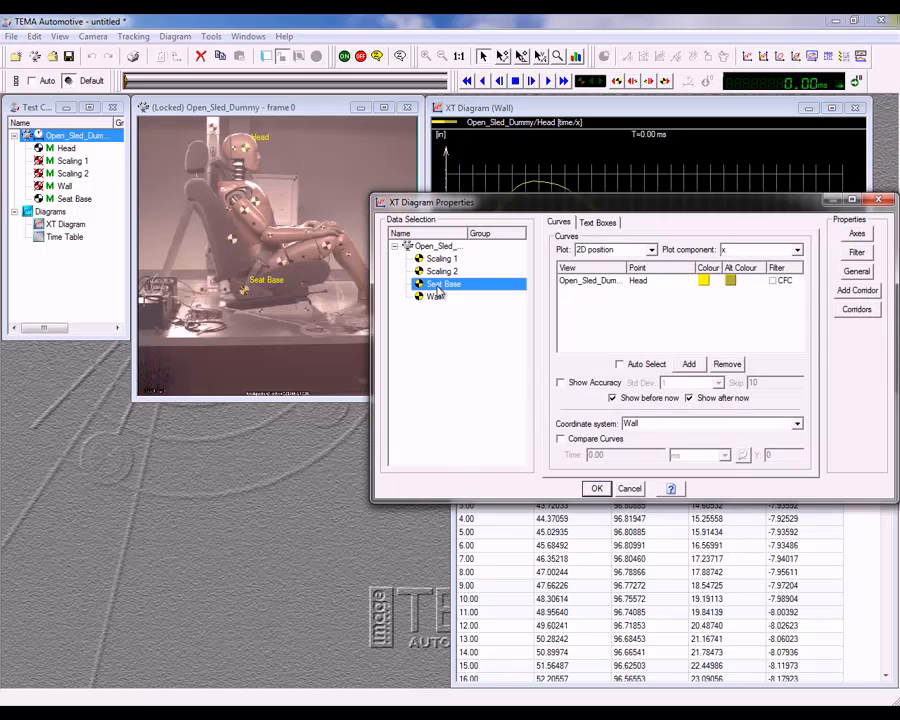
pyautogui.click(688, 365)
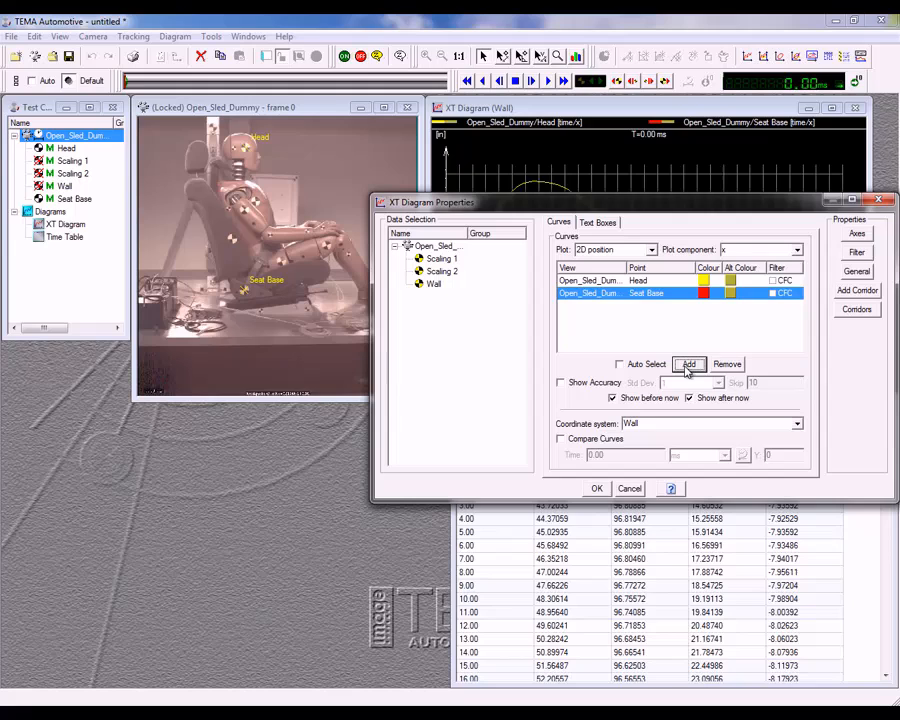
pyautogui.click(597, 489)
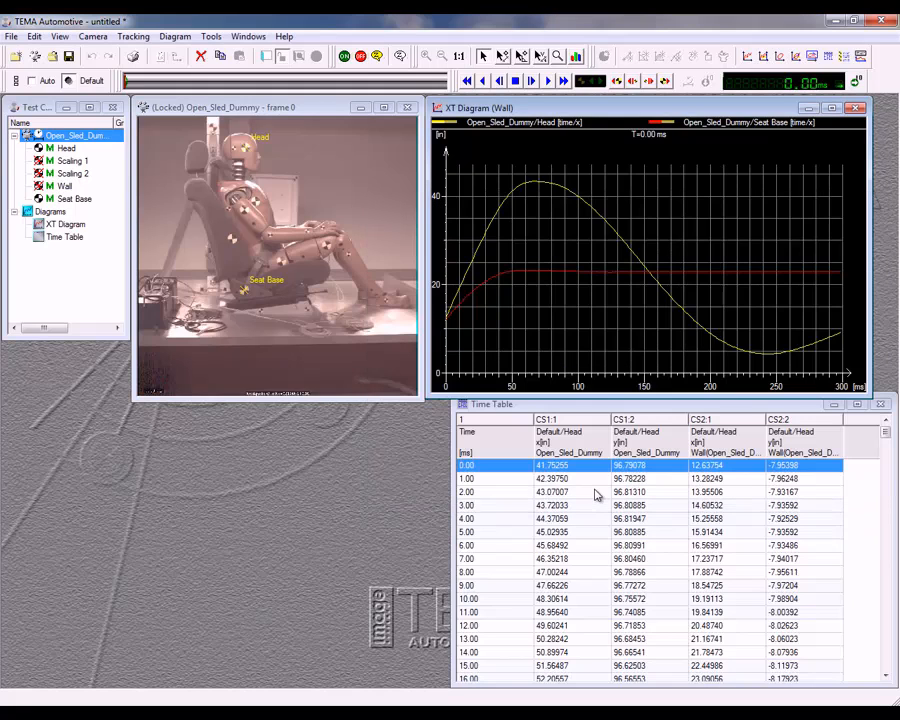
# - Switch the XT diagram's coordinate system to Seat Base and apply it
pyautogui.rightClick(603, 330)
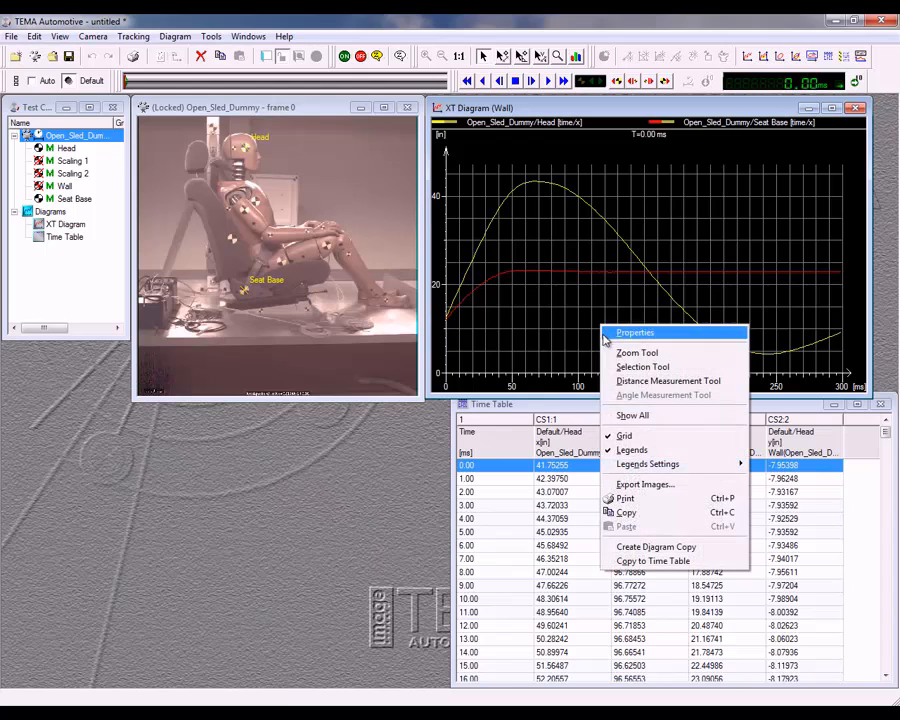
pyautogui.click(612, 334)
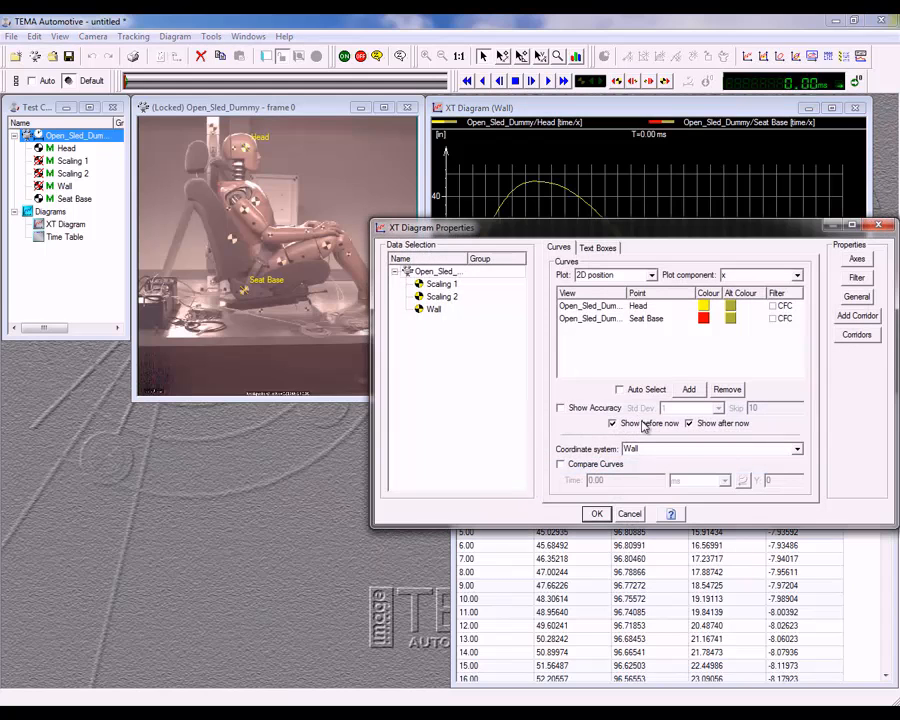
pyautogui.click(798, 451)
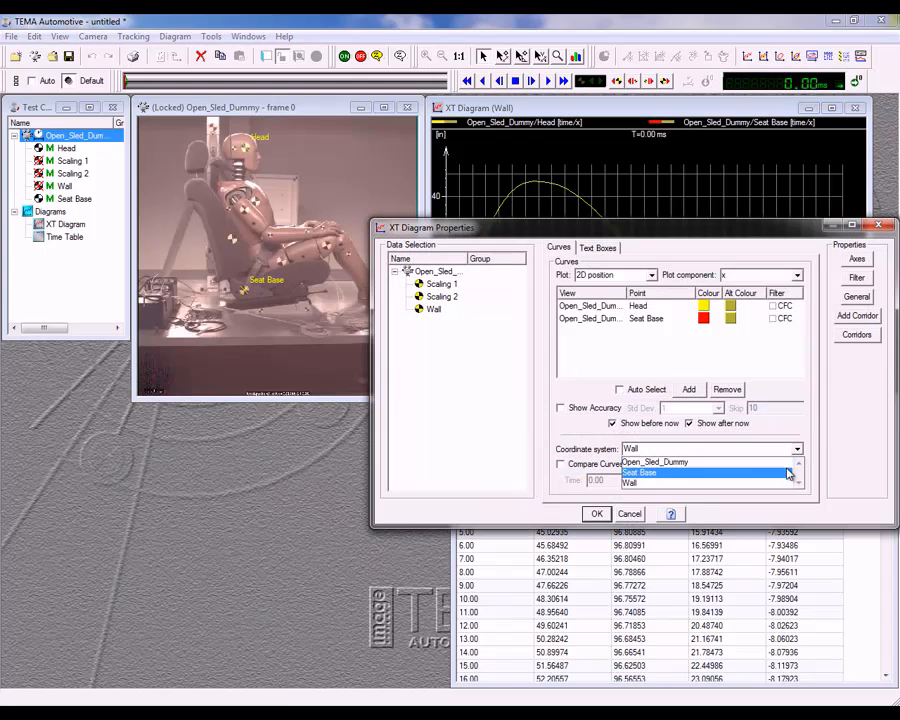
pyautogui.click(786, 472)
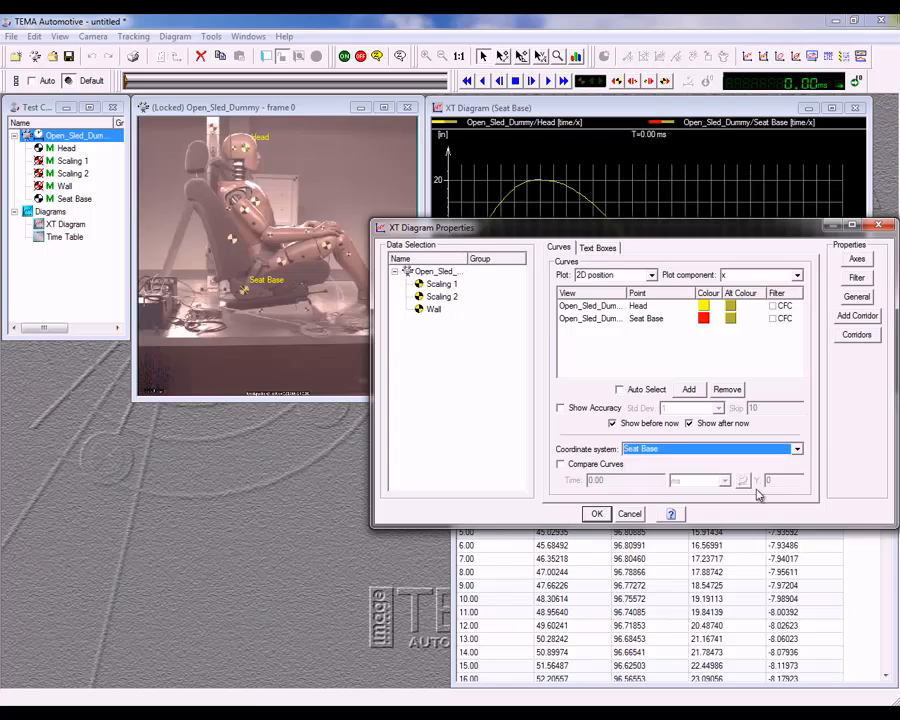
pyautogui.click(596, 514)
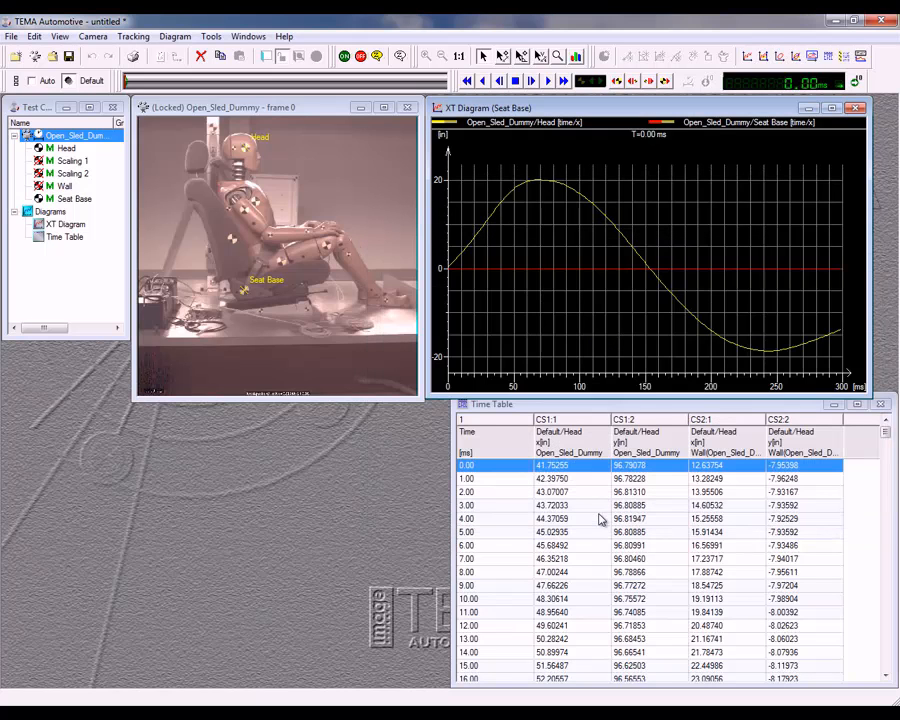